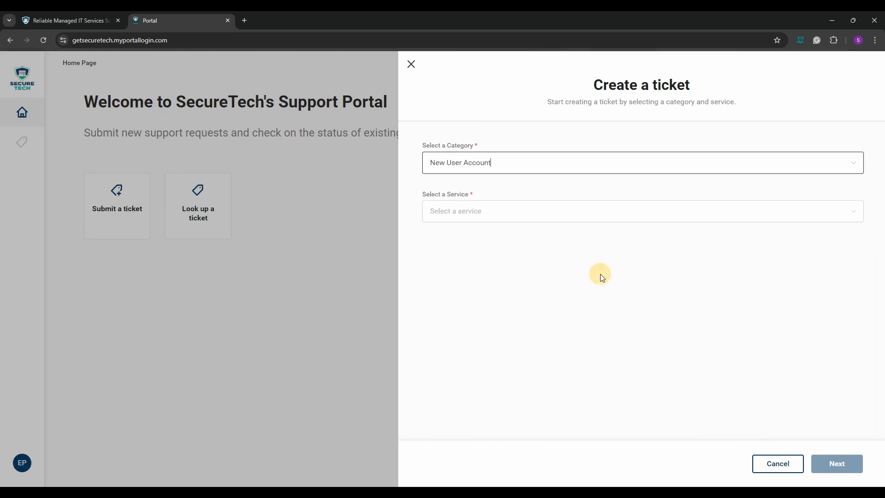
# - Choose the New User Setup Request - Generic Company service for the New User Account ticket
pyautogui.click(618, 210)
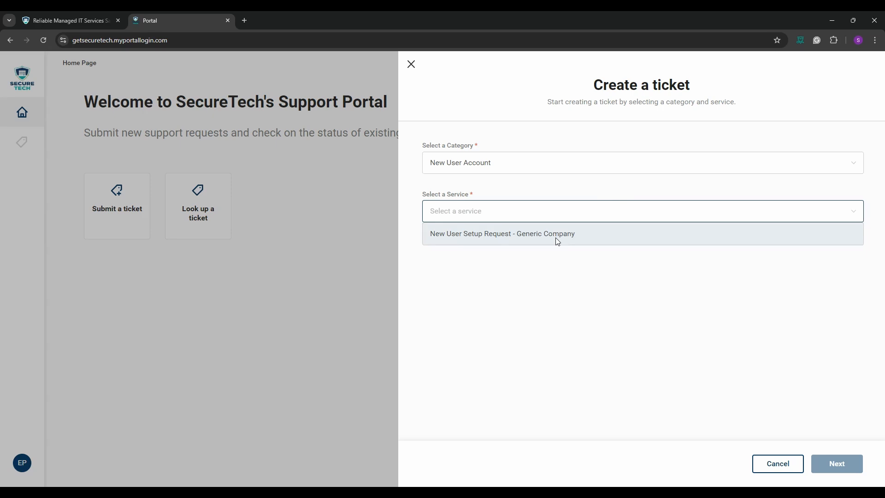
pyautogui.click(557, 239)
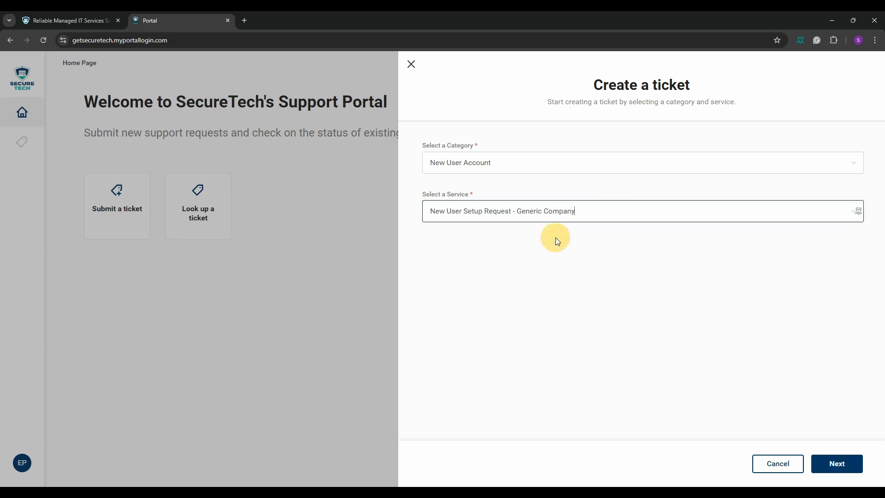
# - Go to the New User Information page and enter the new user's full name, correcting its typo
pyautogui.click(851, 466)
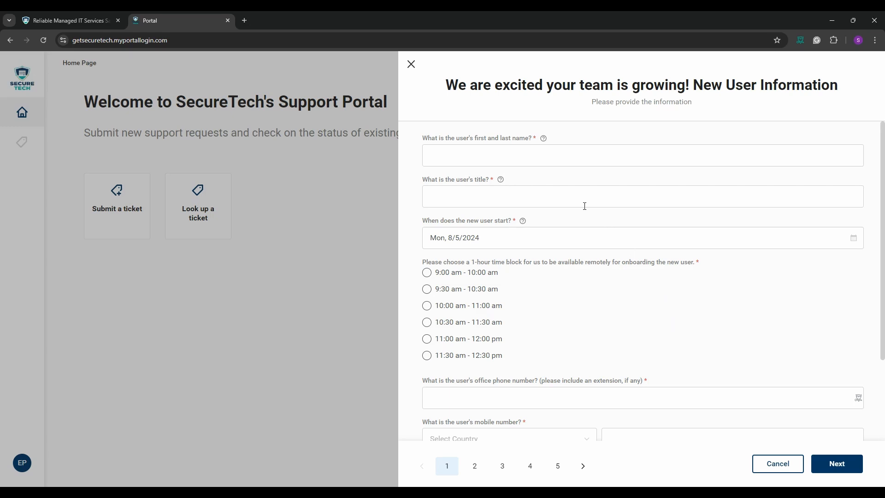
pyautogui.click(664, 146)
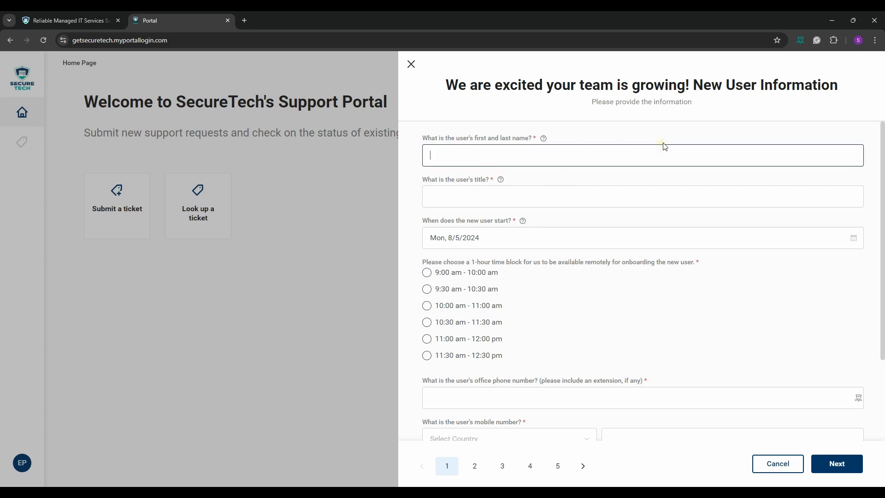
pyautogui.write('Barr Allen')
pyautogui.press('Tab')
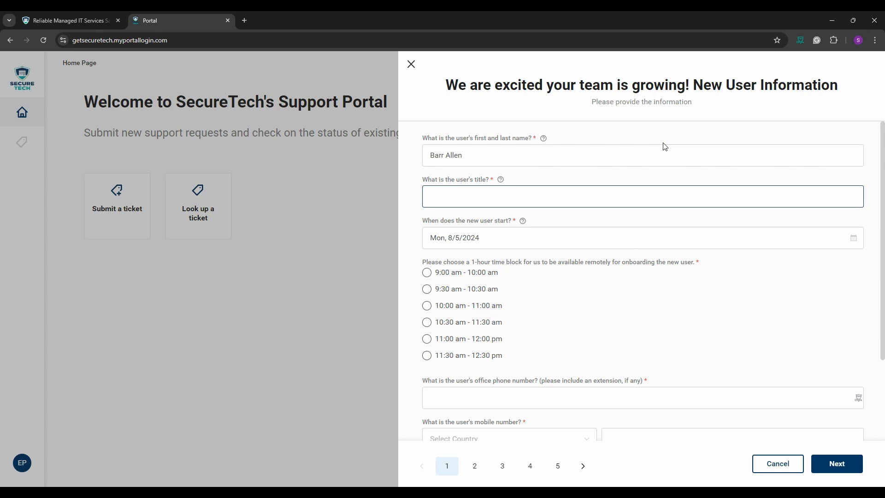
pyautogui.click(444, 155)
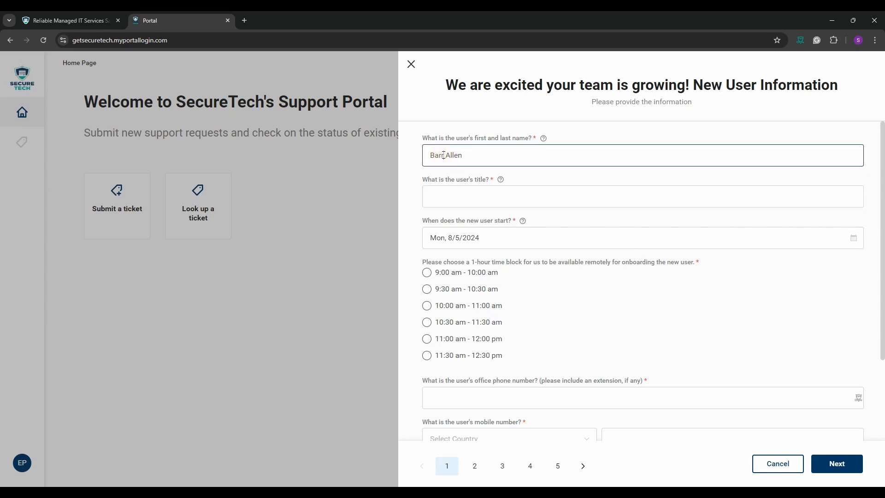
pyautogui.write('y')
# - Enter the title Administrative Assistant and pick August 7, 2024 as the start date
pyautogui.click(455, 191)
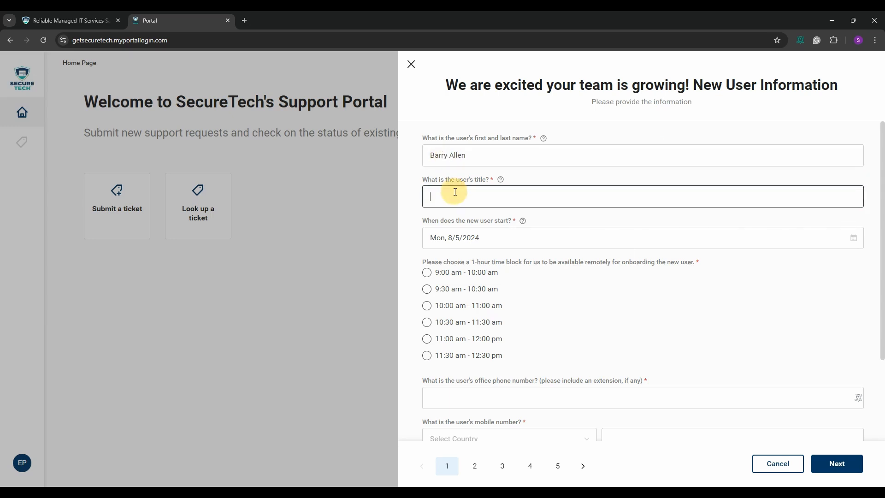
pyautogui.write('Administrativ')
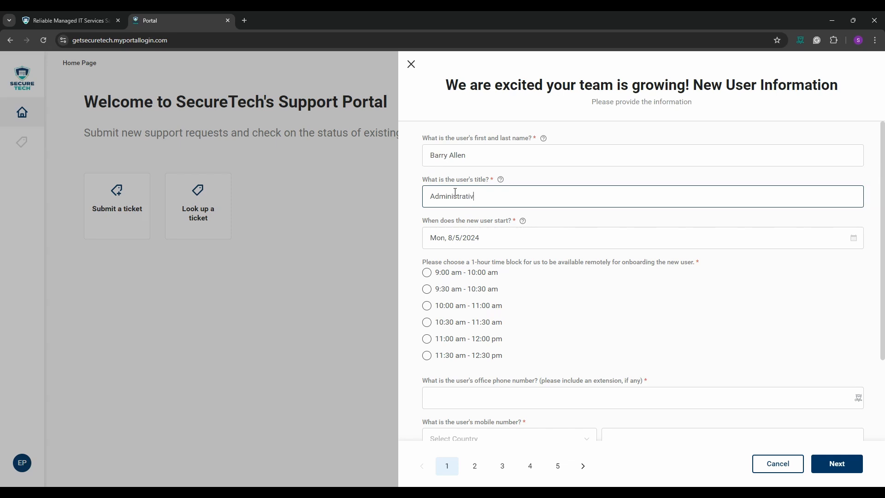
pyautogui.write('e Assistant')
pyautogui.click(853, 238)
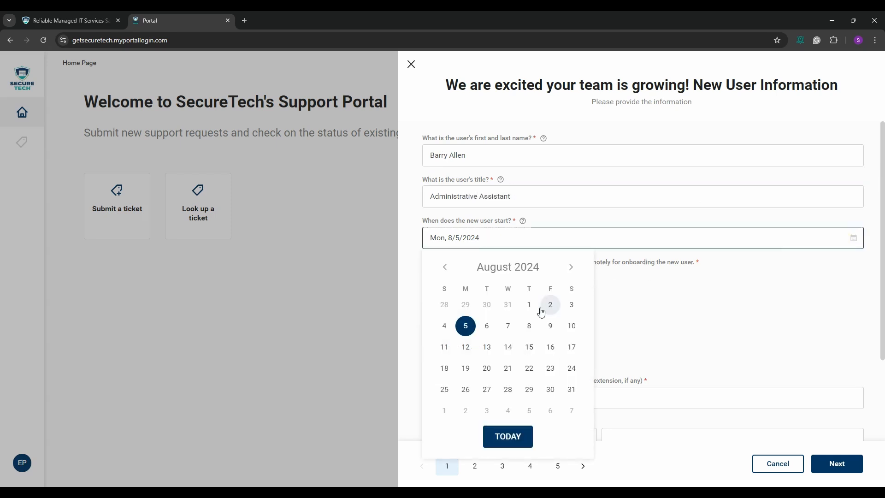
pyautogui.click(508, 327)
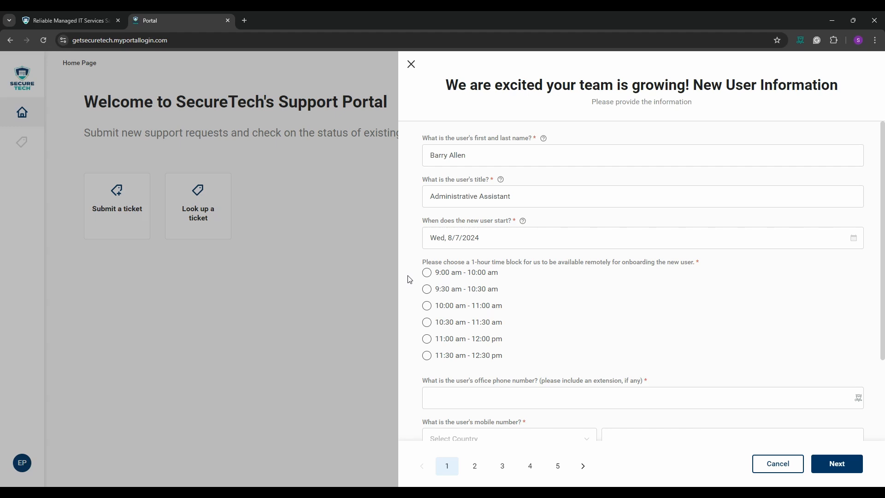
# - Choose the 11:30 am - 12:30 pm onboarding slot and enter the office phone number
pyautogui.scroll(-1, 410, 279)
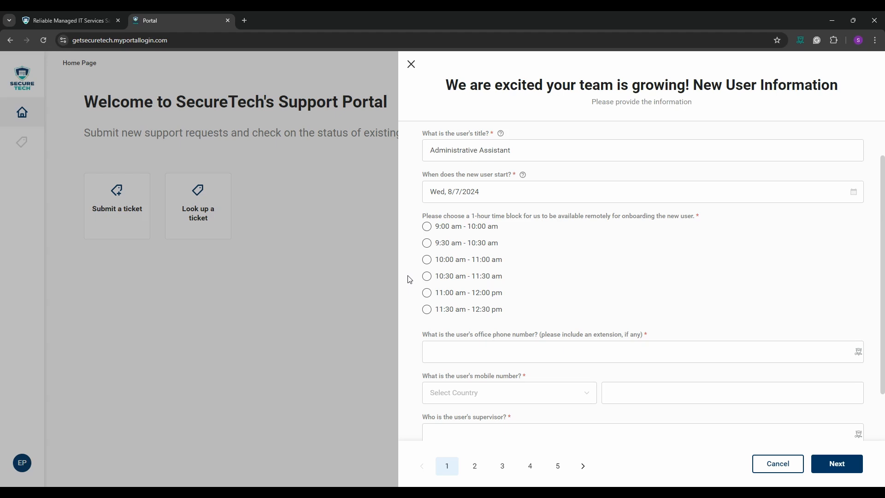
pyautogui.click(427, 309)
pyautogui.scroll(-1, 407, 316)
pyautogui.scroll(1, 445, 341)
pyautogui.click(445, 341)
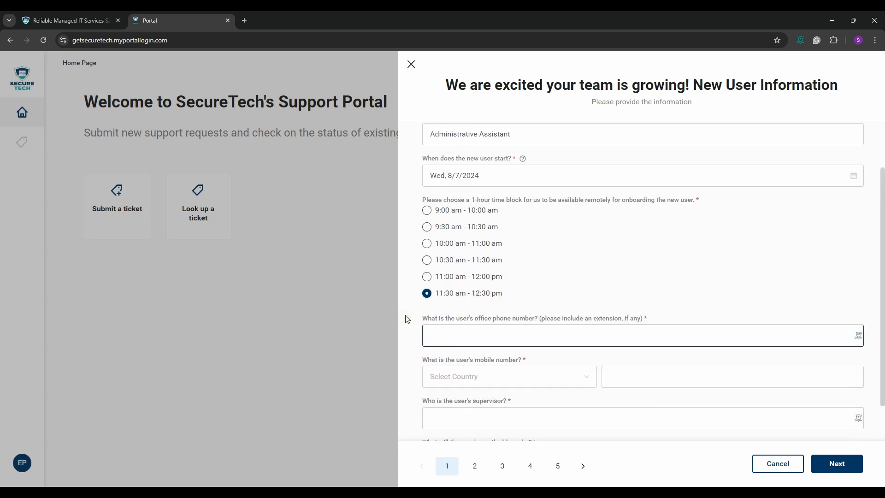
# - Enter the user's mobile number with the +1 (United States) country code
pyautogui.click(465, 378)
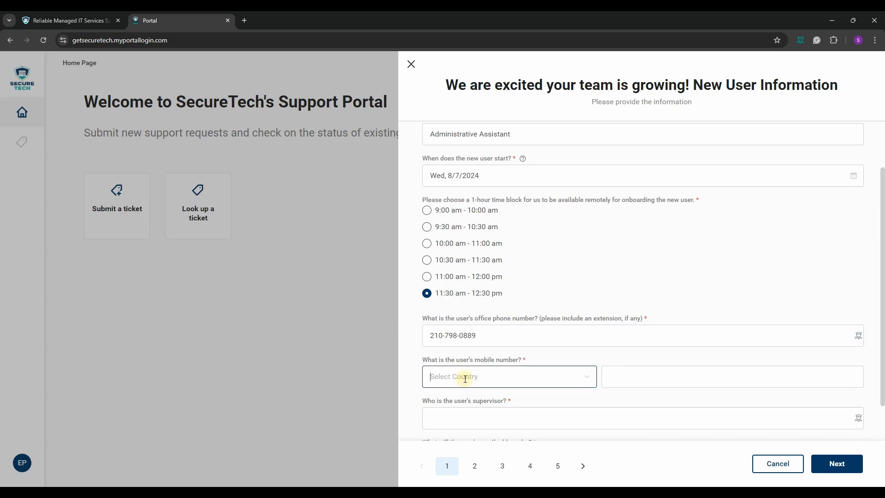
pyautogui.write('+1')
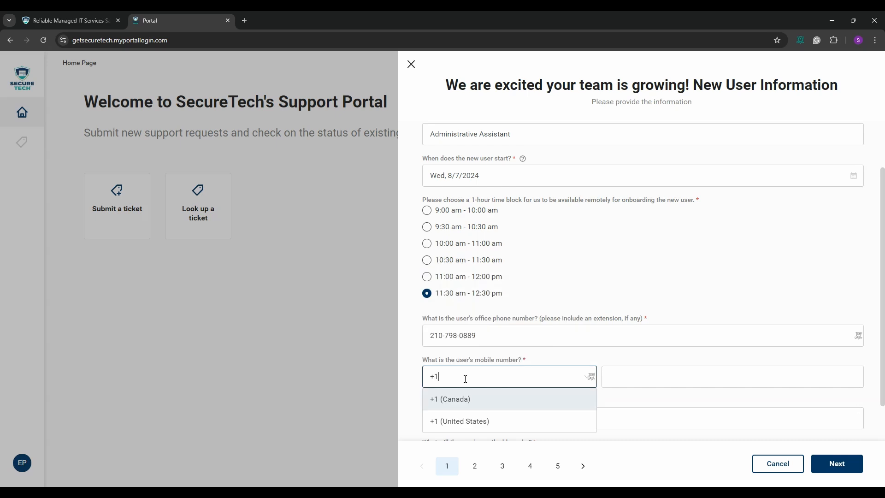
pyautogui.click(485, 424)
pyautogui.click(637, 383)
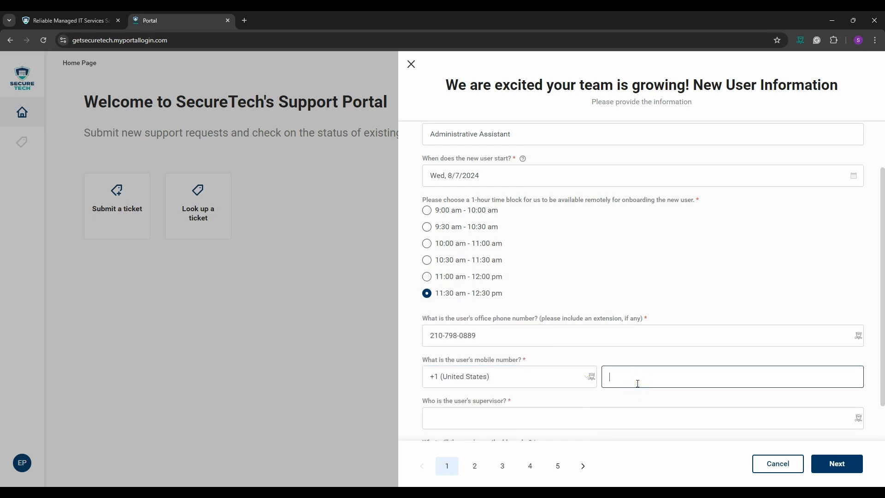
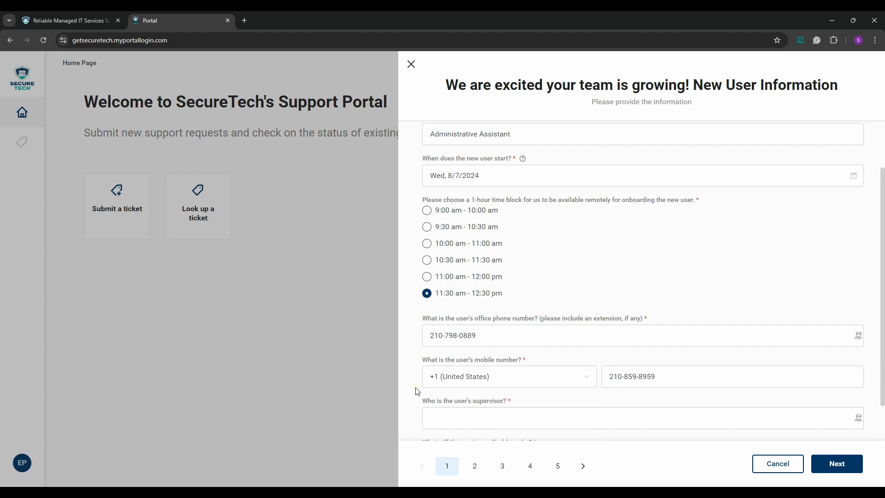
pyautogui.scroll(-1, 415, 390)
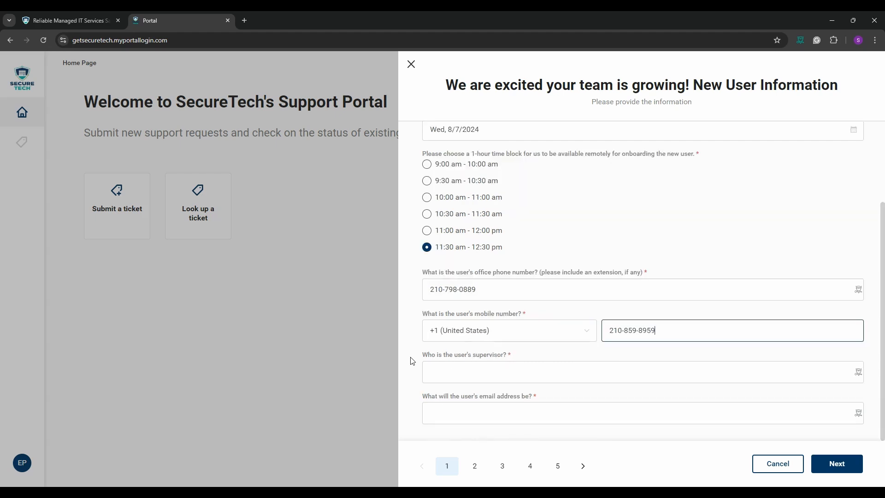
# - Enter the supervisor's full name and the new user's company e-mail address
pyautogui.click(447, 368)
pyautogui.write('Ton')
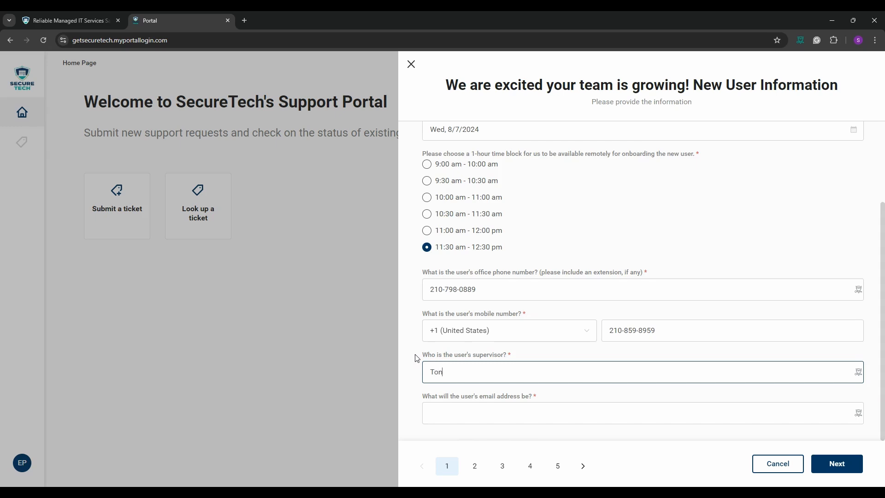
pyautogui.write('y Stark')
pyautogui.click(413, 389)
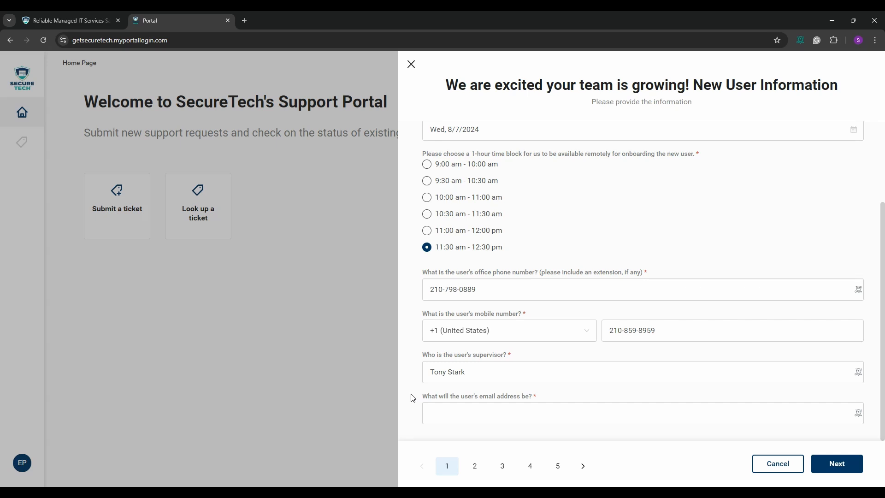
pyautogui.click(442, 420)
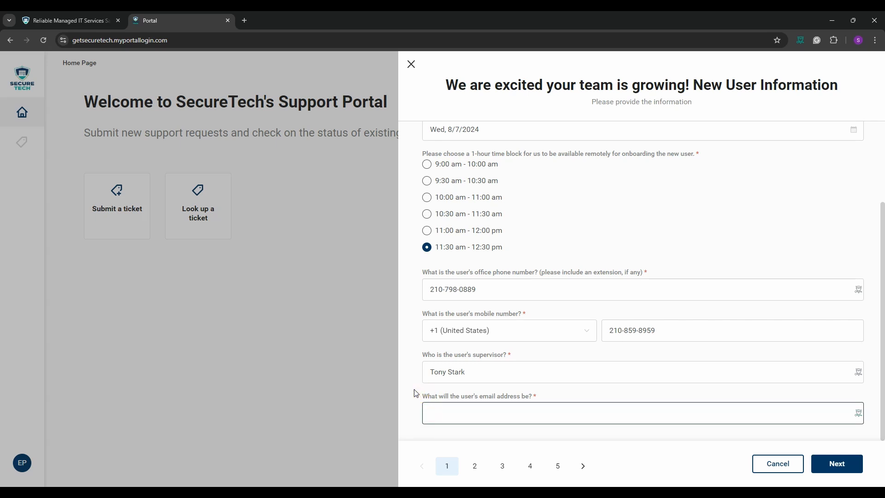
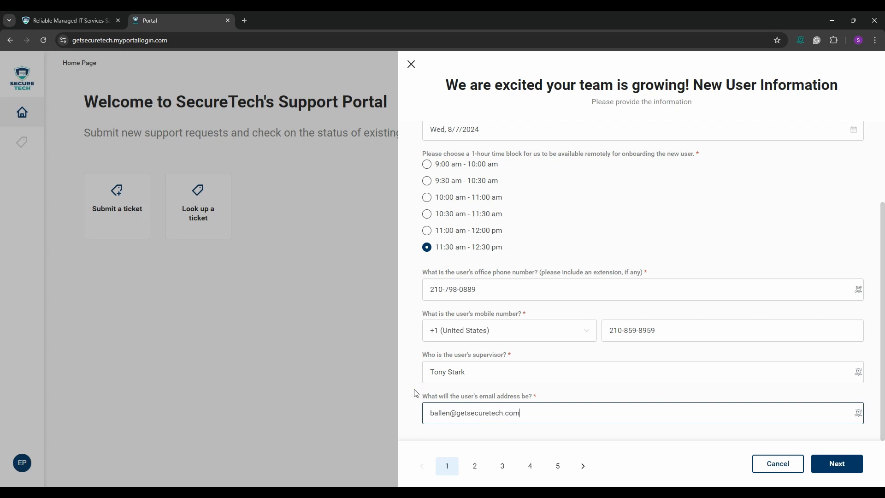
pyautogui.click(416, 393)
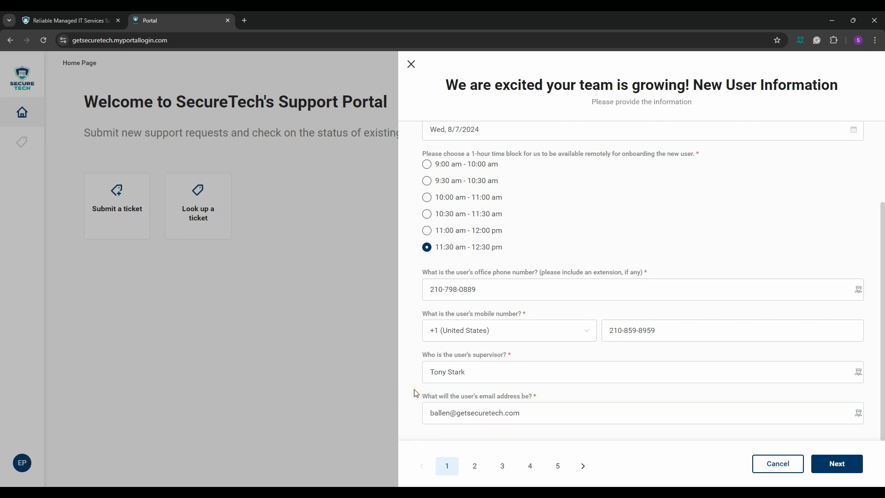
pyautogui.scroll(2, 519, 356)
pyautogui.scroll(-2, 576, 357)
# - On Permissions and Access, enter the colleague whose account to mirror, then advance to Software
pyautogui.click(856, 474)
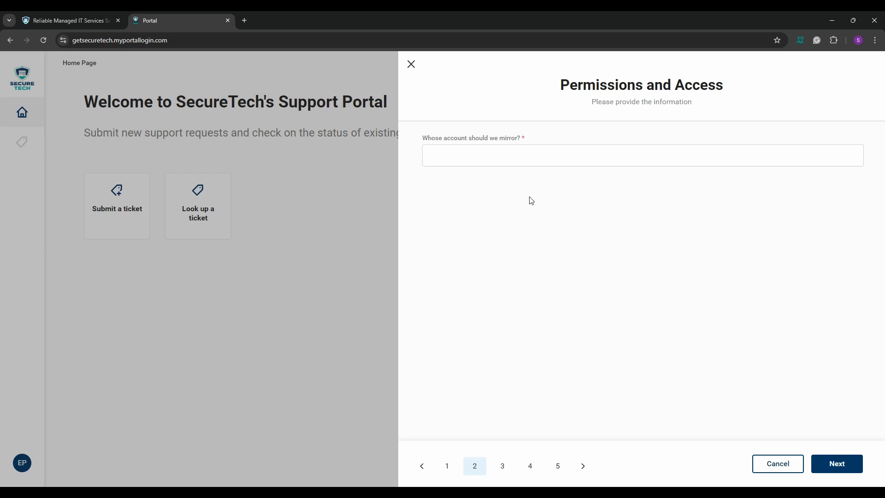
pyautogui.click(455, 152)
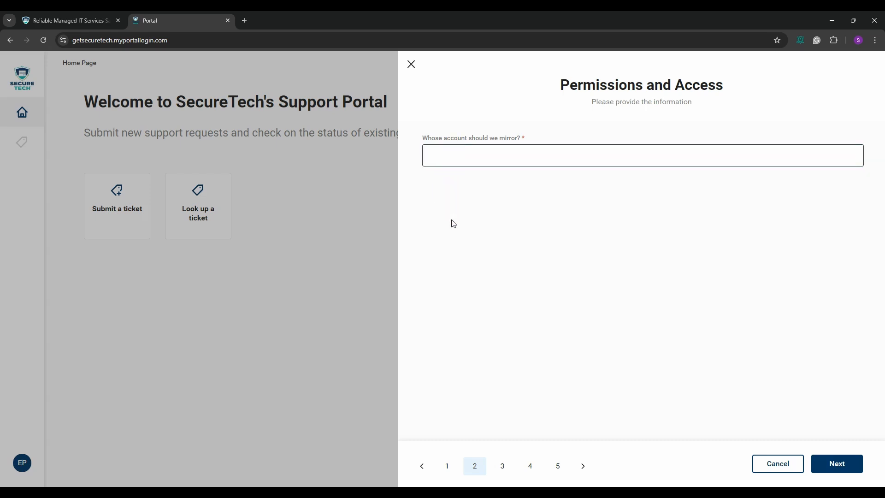
pyautogui.write("Gwen Stacey's")
pyautogui.click(559, 259)
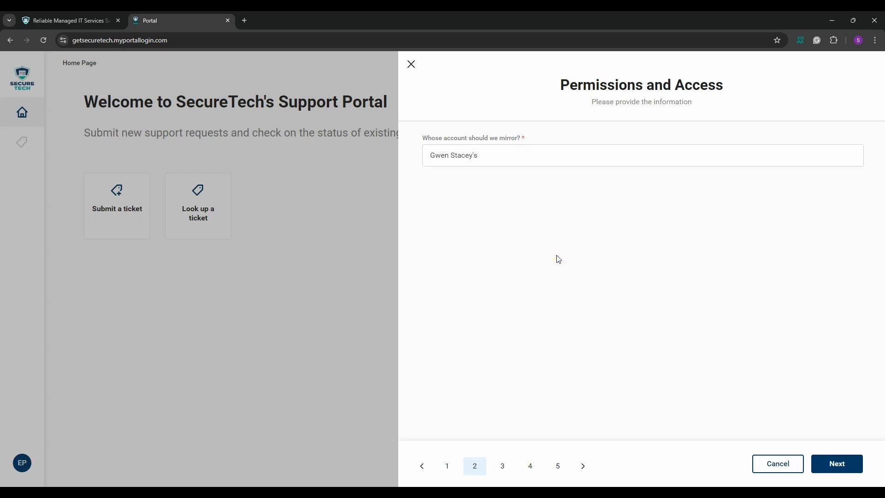
pyautogui.click(844, 464)
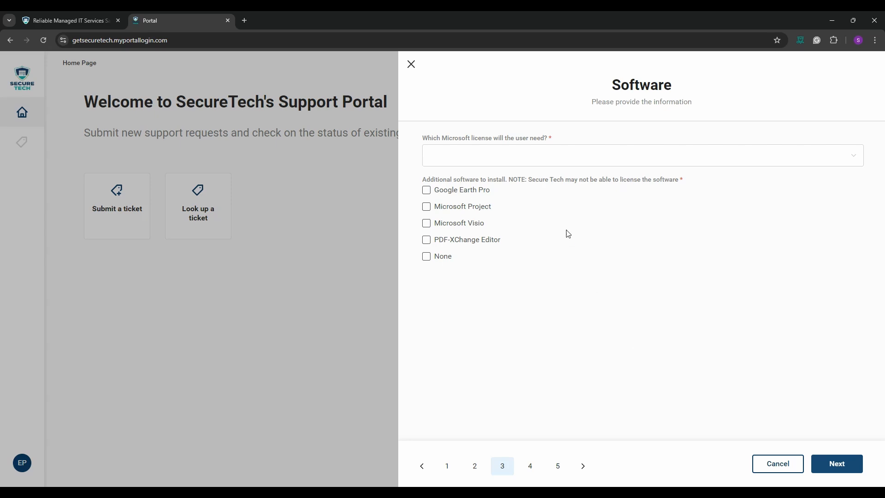
# - Select the Business Premium Microsoft license plus PDF-XChange Editor, then proceed to Equipment
pyautogui.click(521, 154)
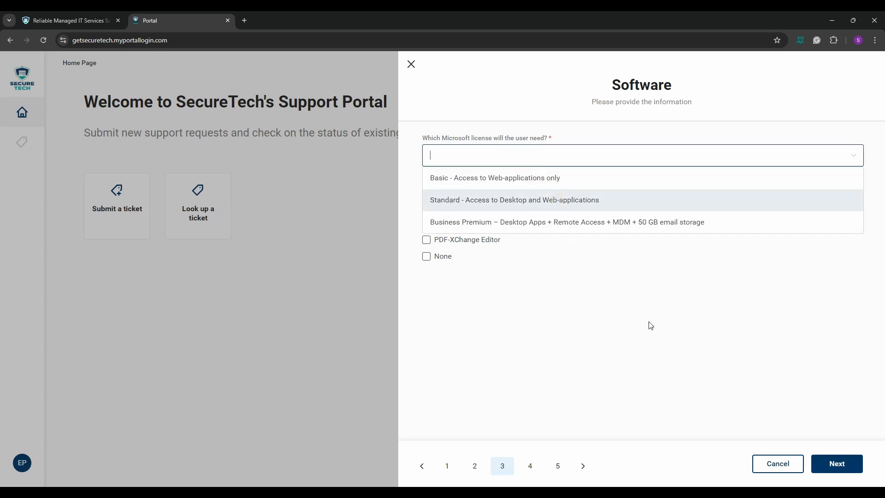
pyautogui.click(560, 223)
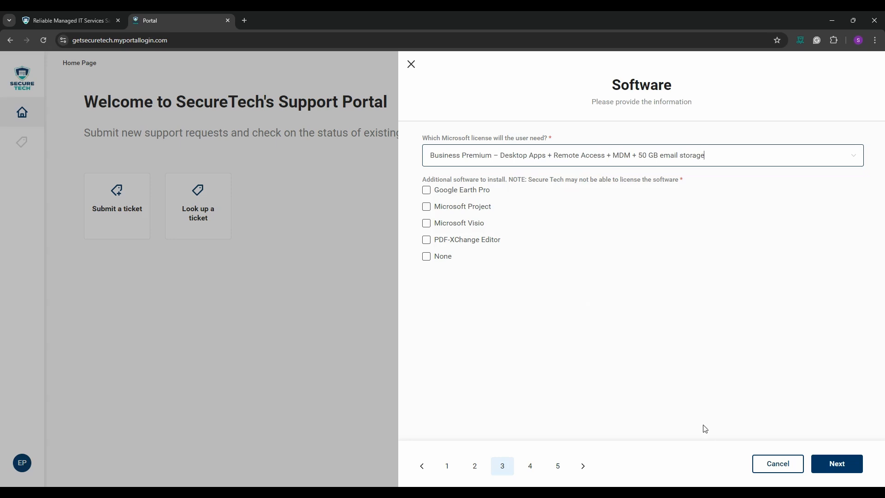
pyautogui.click(427, 240)
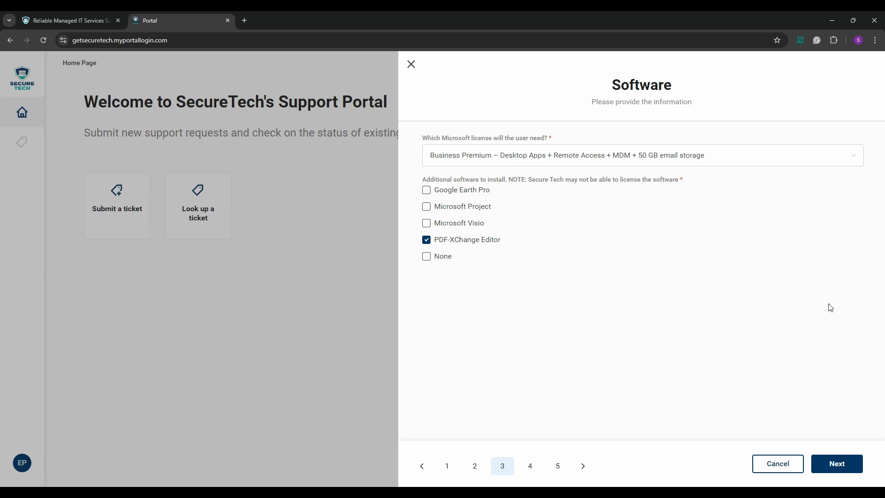
pyautogui.click(843, 470)
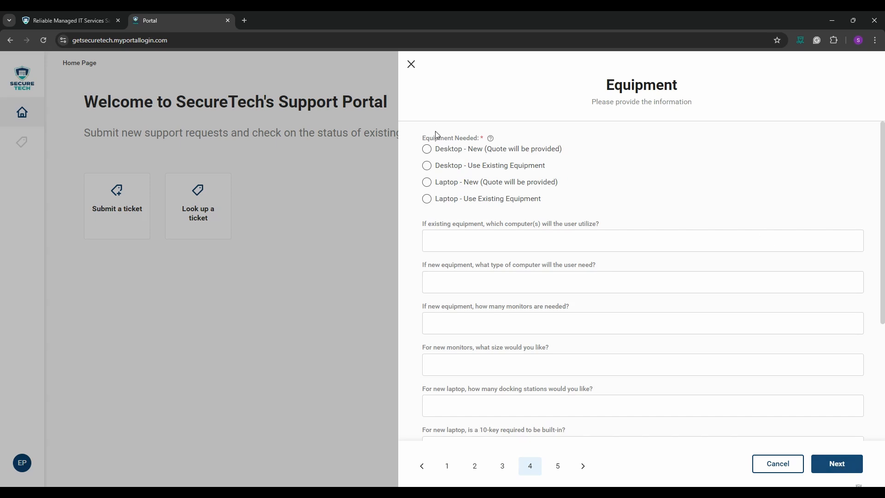
# - Request 'Laptop - New (Quote will be provided)' as the needed equipment
pyautogui.click(428, 186)
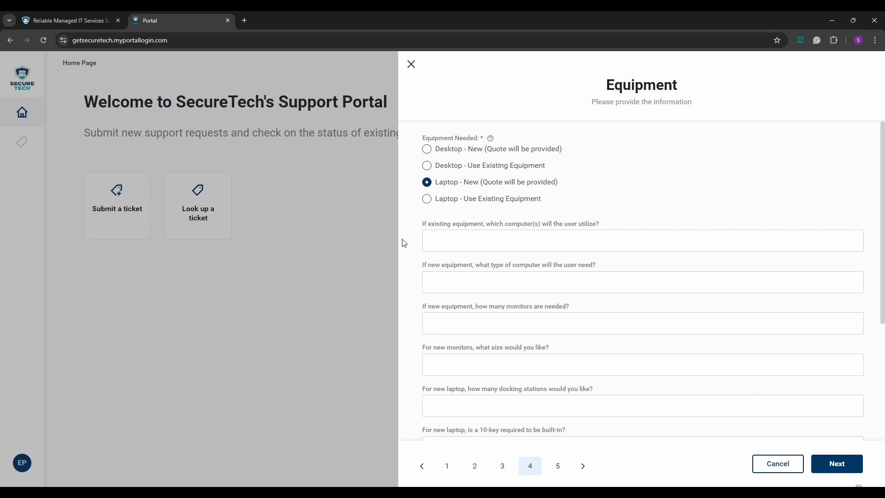
pyautogui.scroll(-1, 403, 240)
pyautogui.scroll(-1, 413, 237)
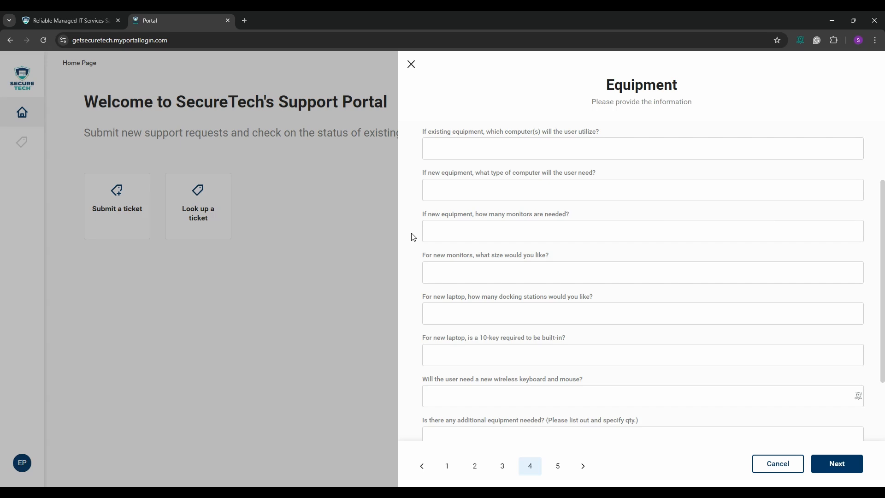
# - Specify a Lenovo computer, two 22" monitors and one docking station
pyautogui.click(450, 192)
pyautogui.write('Leno')
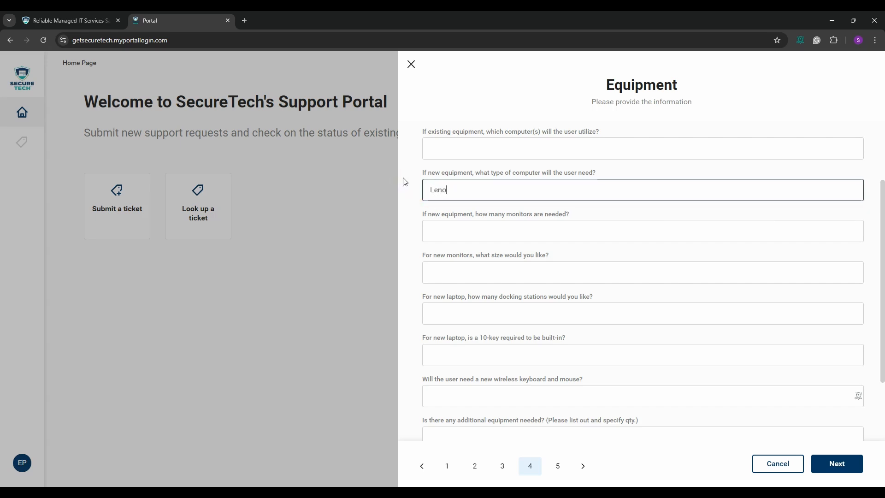
pyautogui.write('vo')
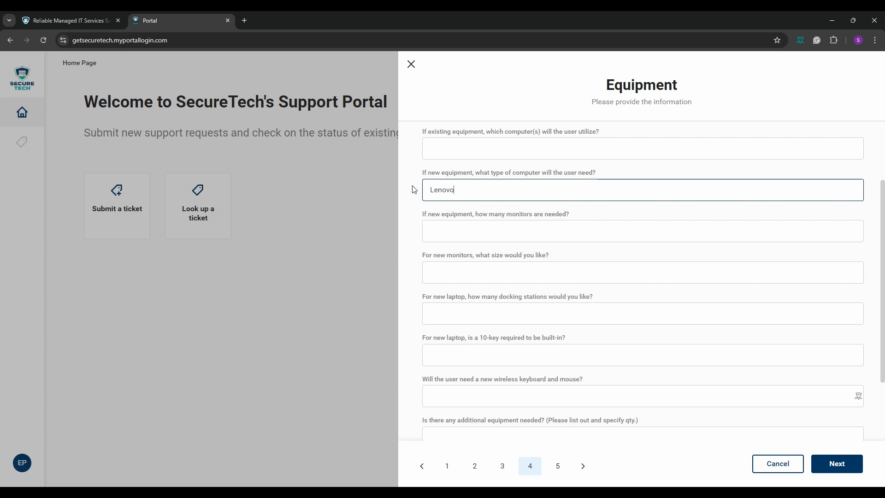
pyautogui.click(413, 195)
pyautogui.click(451, 233)
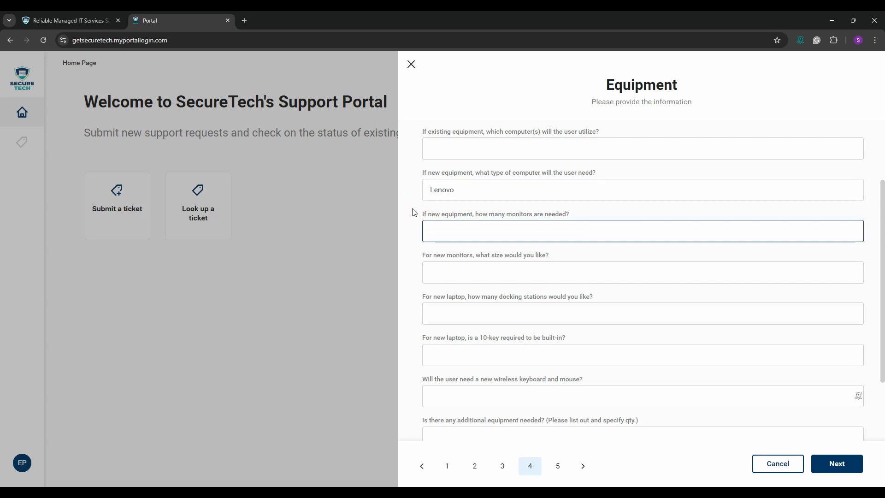
pyautogui.write('2')
pyautogui.click(417, 218)
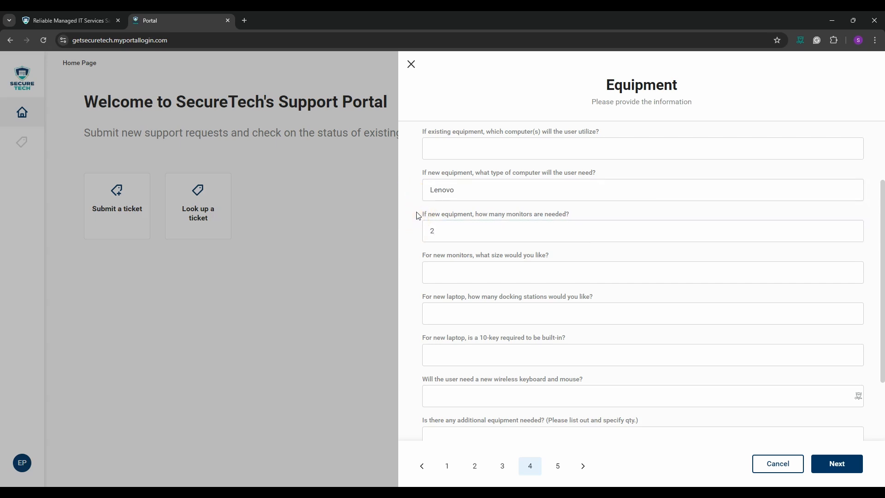
pyautogui.scroll(-1, 429, 221)
pyautogui.click(439, 226)
pyautogui.write('22')
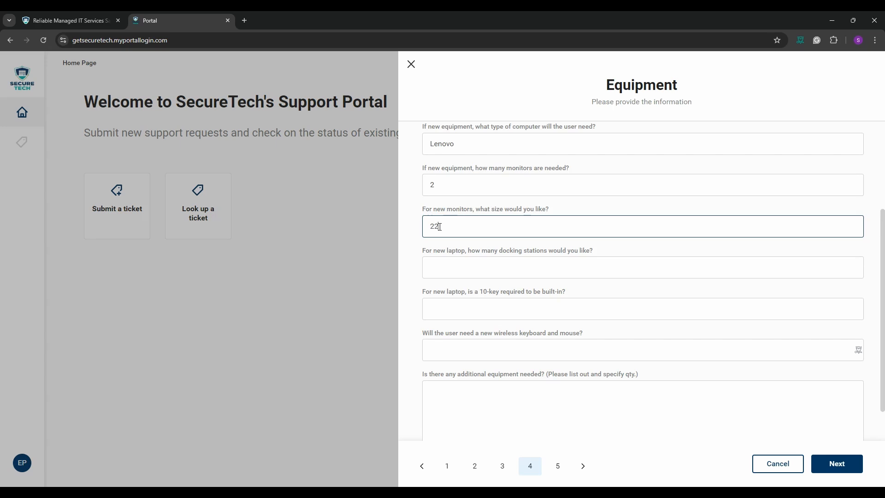
pyautogui.click(404, 221)
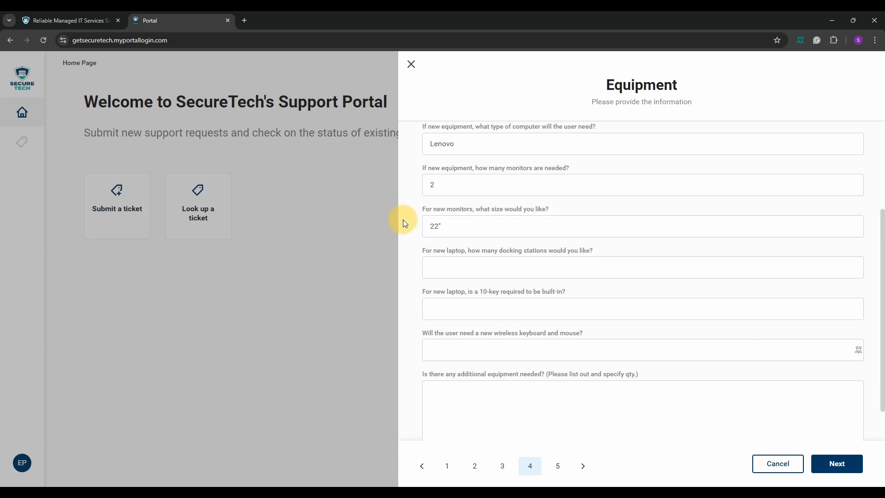
pyautogui.scroll(-1, 422, 223)
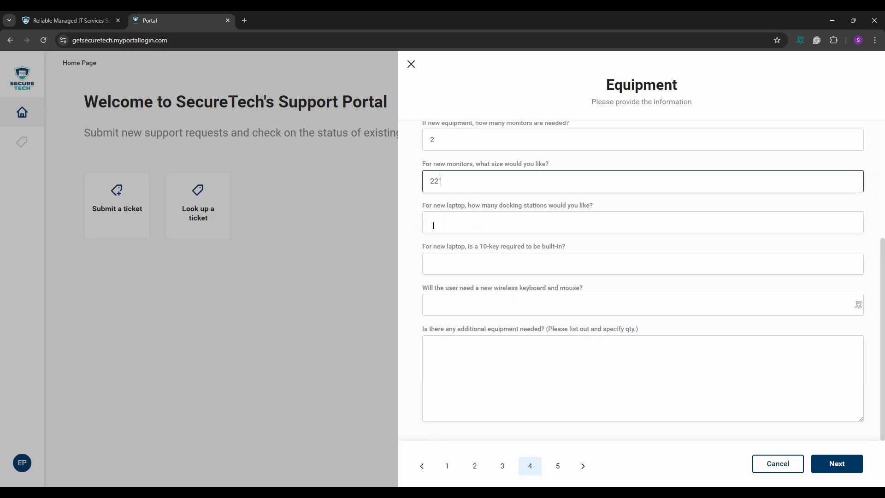
pyautogui.click(434, 226)
pyautogui.write('1')
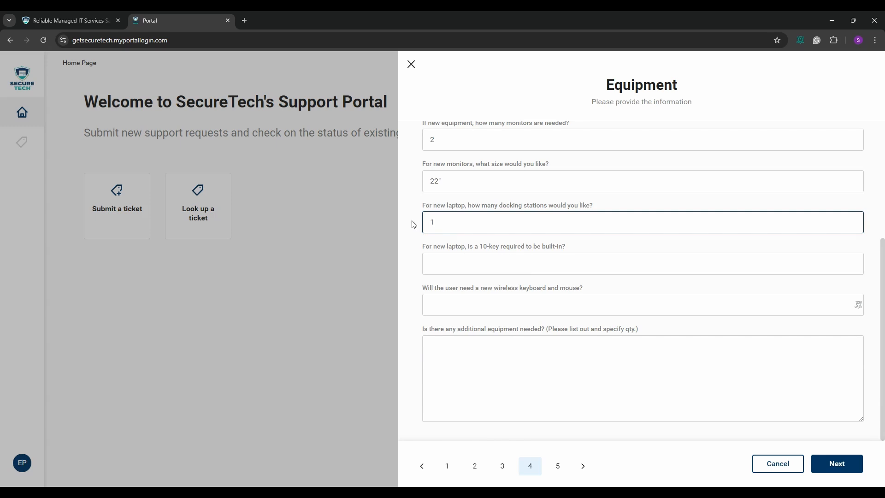
pyautogui.click(413, 224)
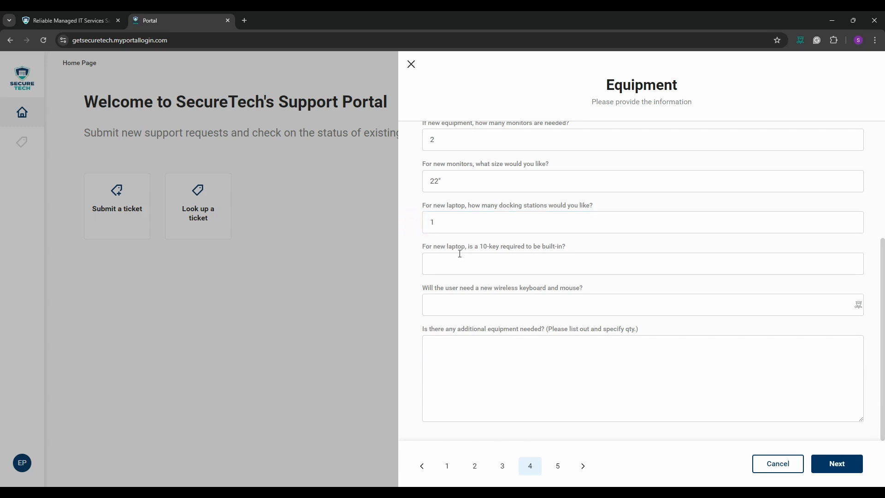
# - Answer Yes for 10-key and wireless keyboard and mouse, and request a New headset
pyautogui.click(439, 266)
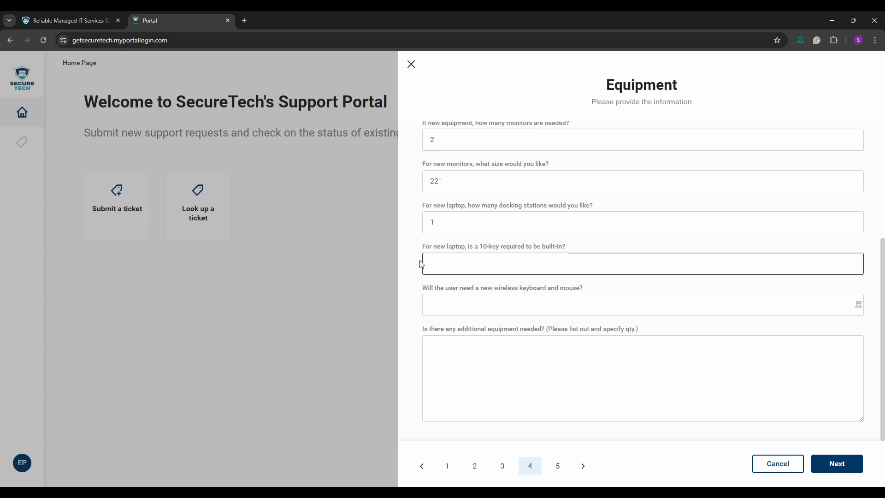
pyautogui.write('Yes')
pyautogui.click(421, 264)
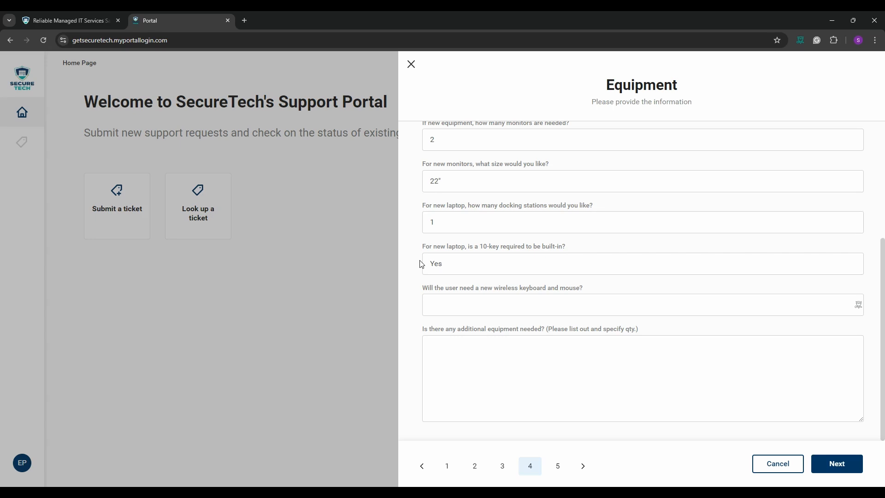
pyautogui.click(437, 306)
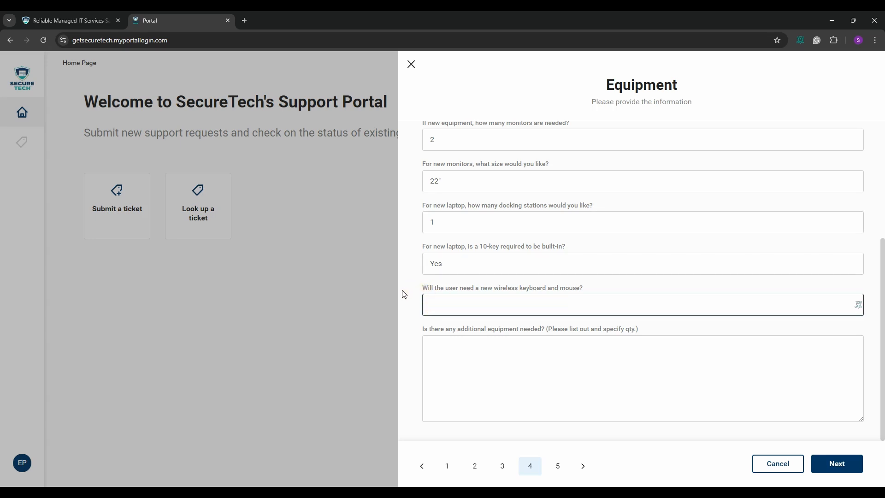
pyautogui.write('Yes')
pyautogui.click(403, 291)
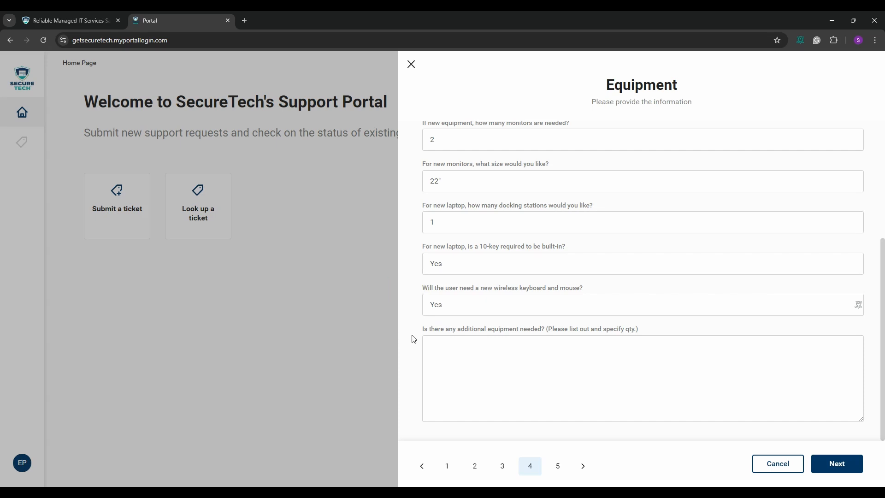
pyautogui.click(502, 364)
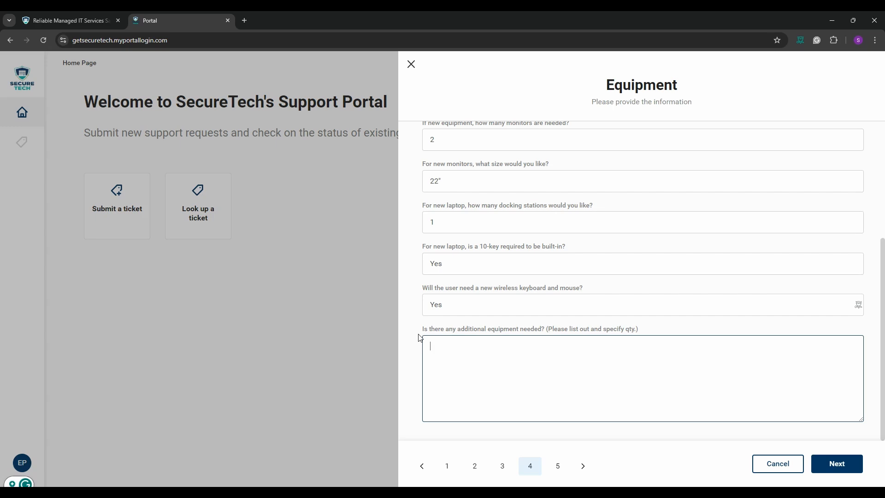
pyautogui.write('New headset')
pyautogui.click(420, 337)
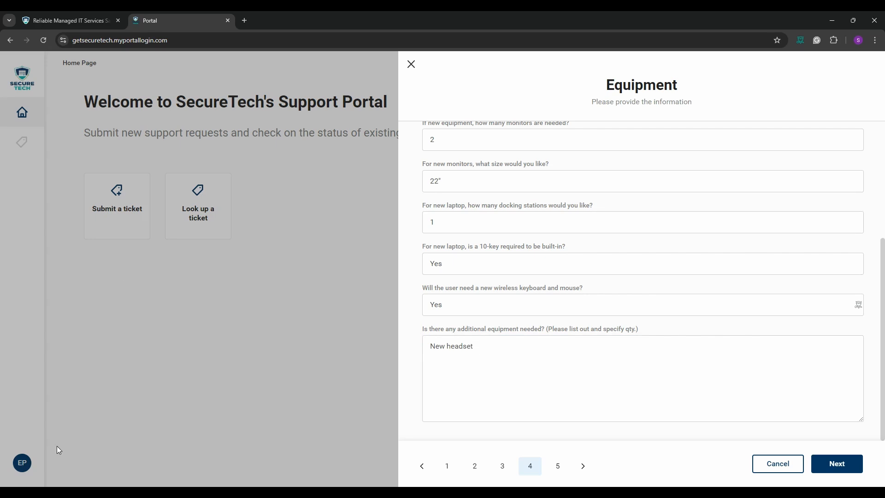
pyautogui.click(840, 469)
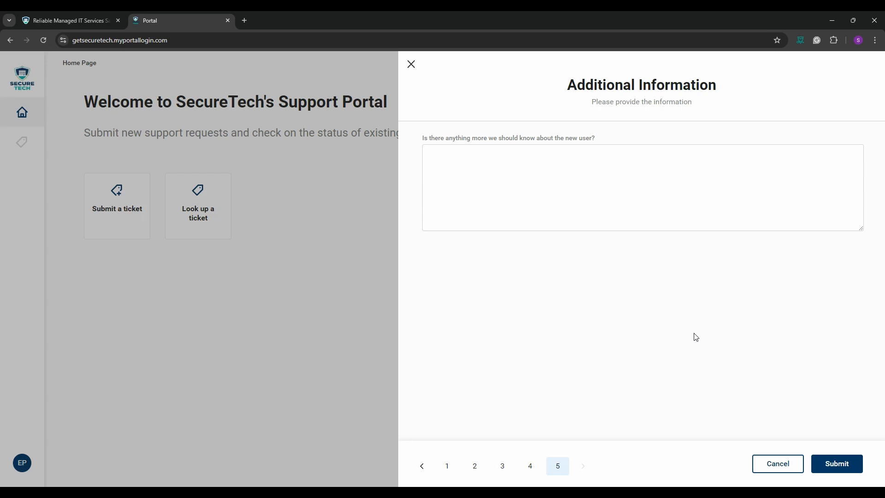
# - Paste the note about the new user's Wednesday 2pm availability into the additional-information box
pyautogui.rightClick(580, 170)
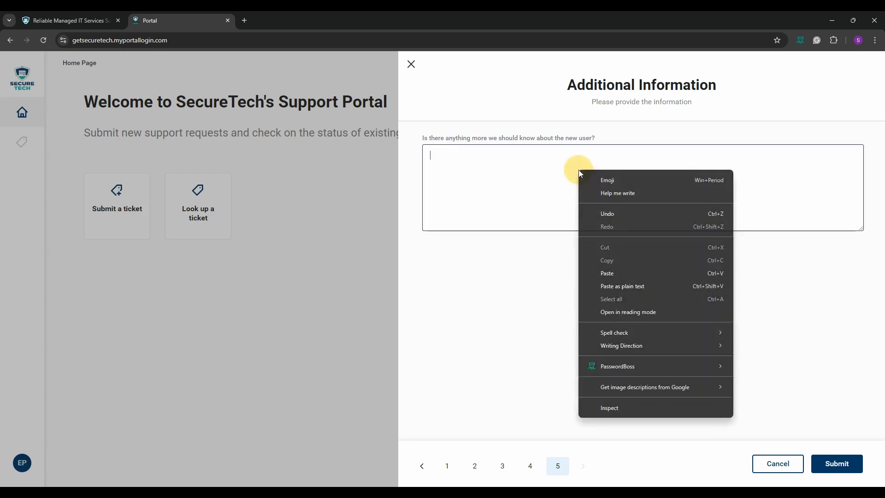
pyautogui.click(622, 275)
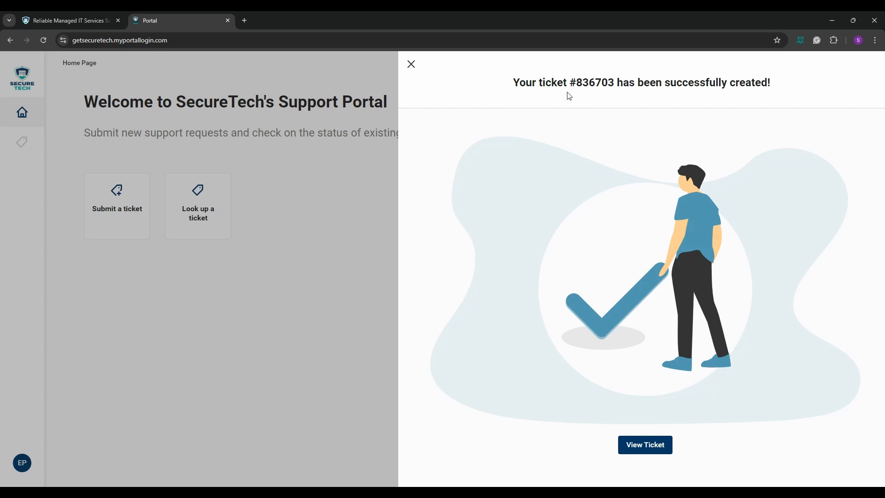
# - Open the new ticket's detail view from the confirmation panel
pyautogui.click(643, 447)
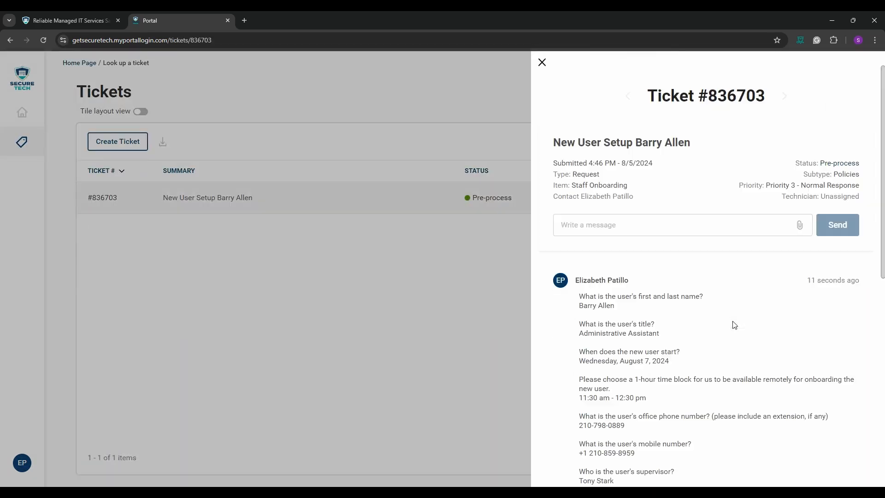